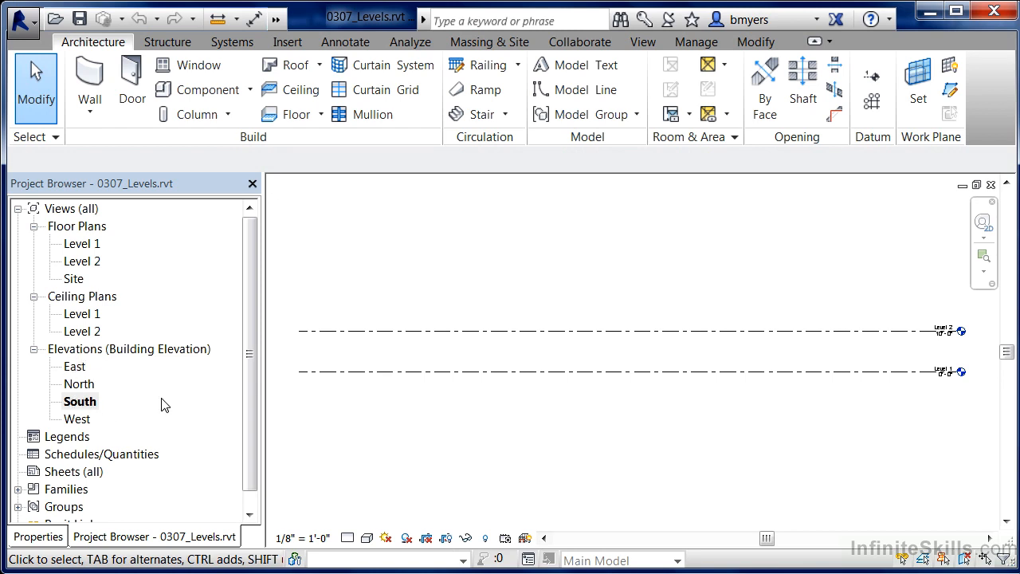
Start the Level command and limit the plan view types it creates to Ceiling Plan and Floor Plan
scroll(982, 351, up, 1)
scroll(982, 352, up, 3)
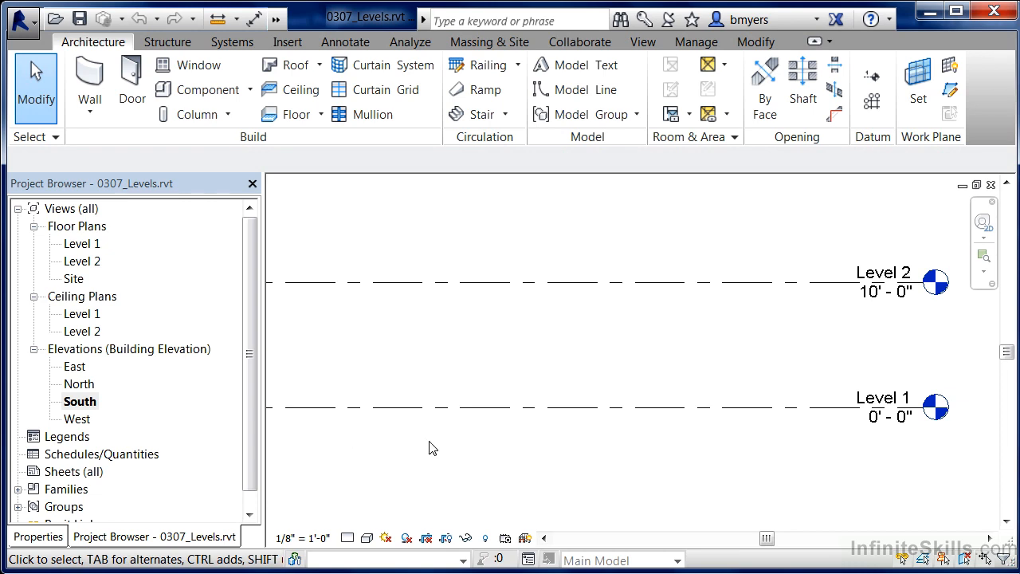
scroll(824, 415, down, 5)
middle_drag(606, 410, 781, 389)
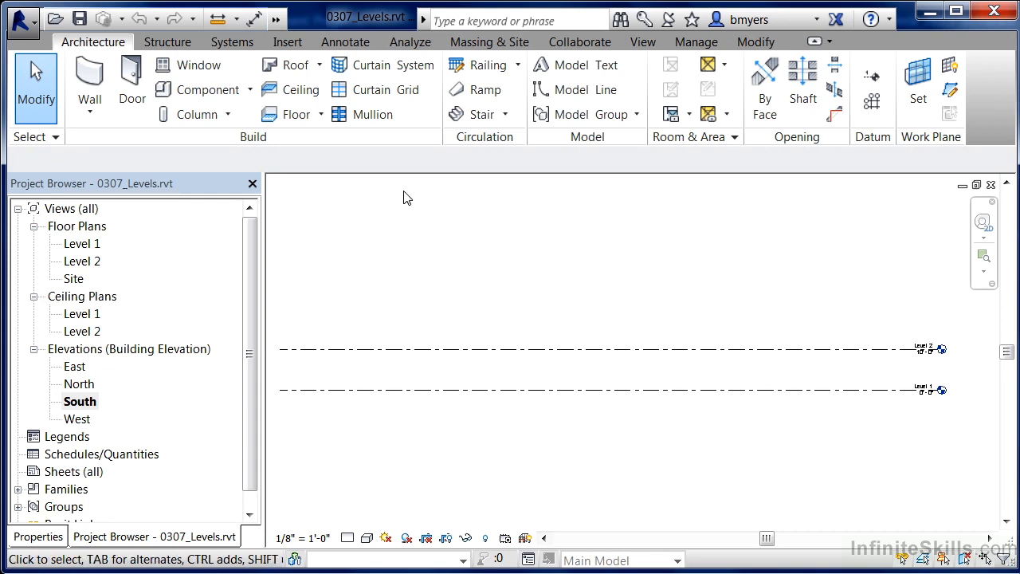
click(873, 77)
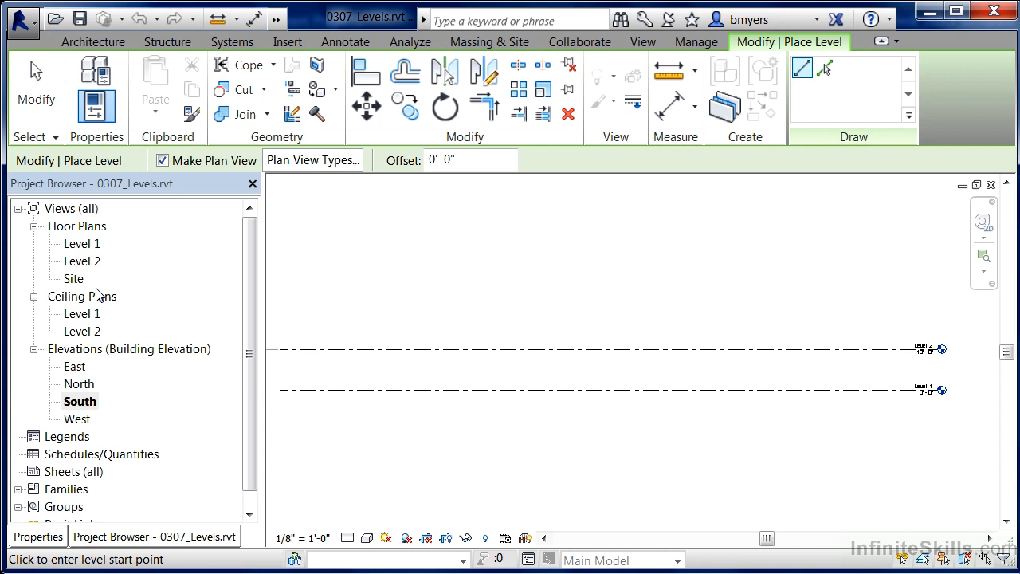
click(308, 164)
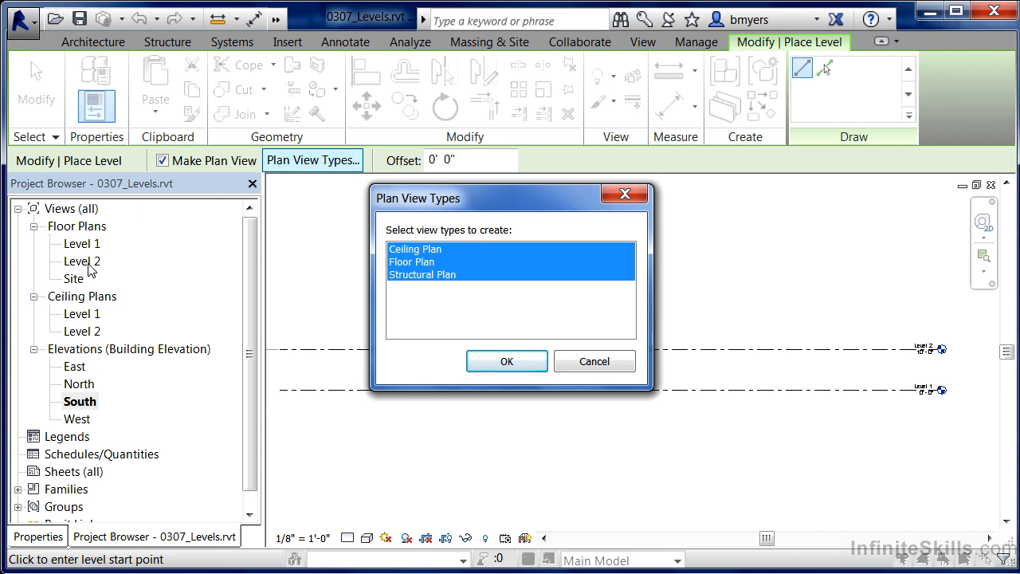
click(416, 276)
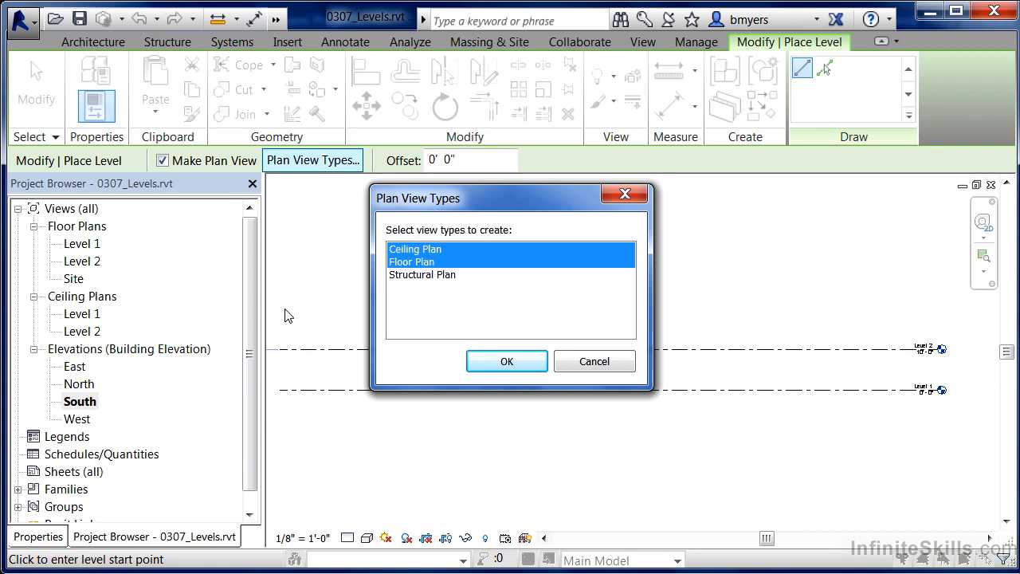
click(508, 362)
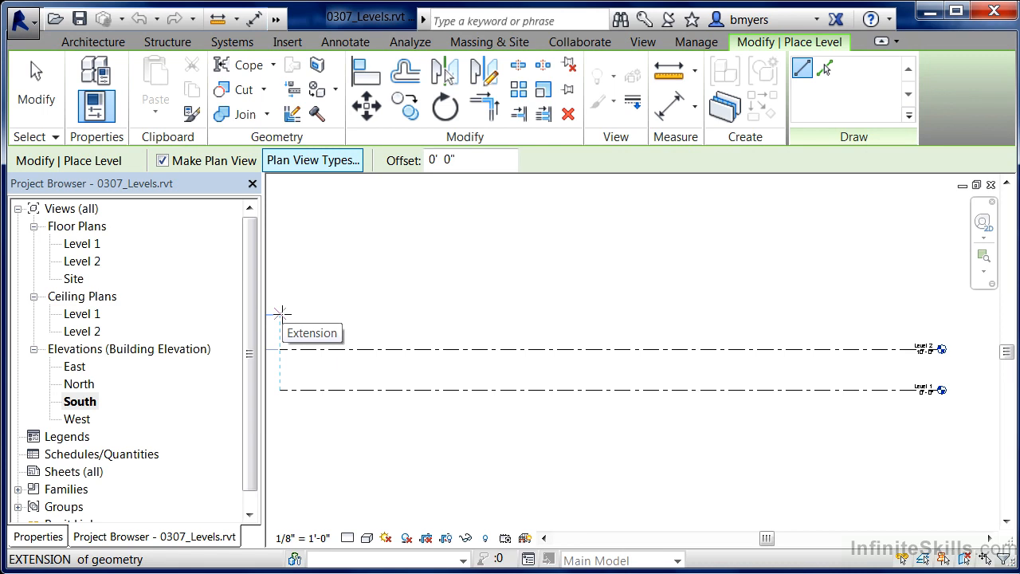
Draw two full-length levels above Level 2, about 8'-6" above it and another 7'-0" higher, aligned with the existing level ends
click(281, 314)
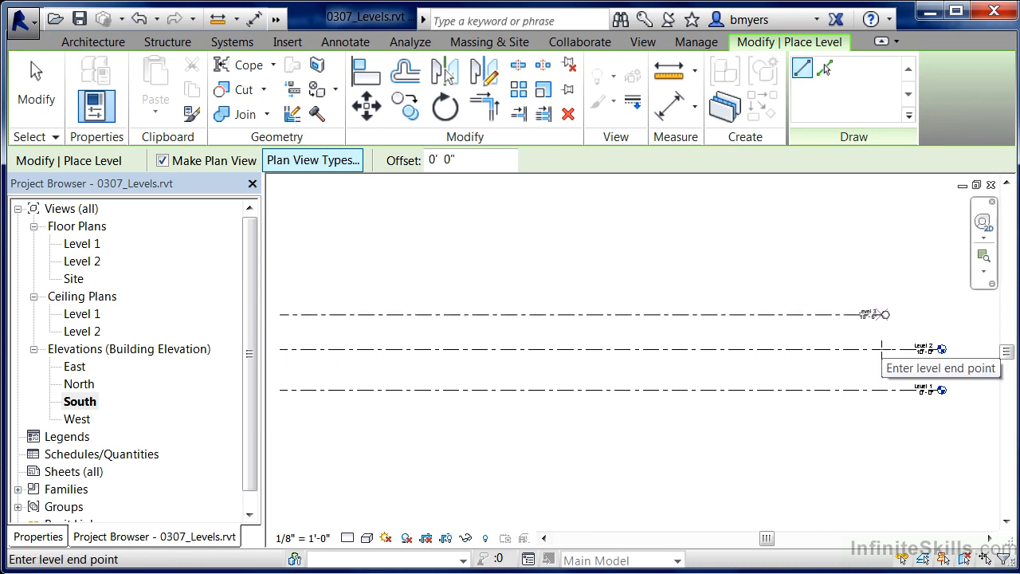
click(939, 313)
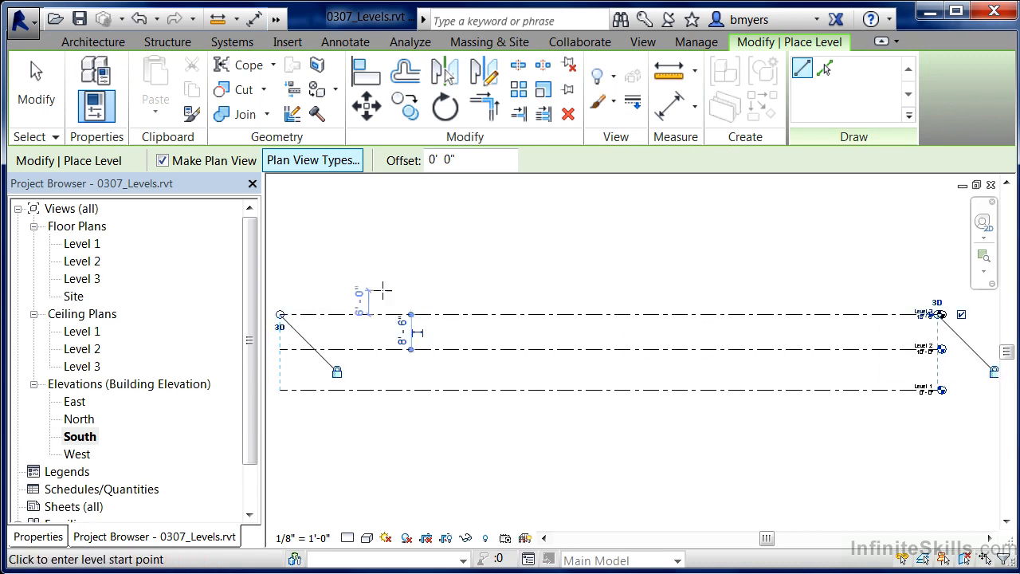
click(282, 286)
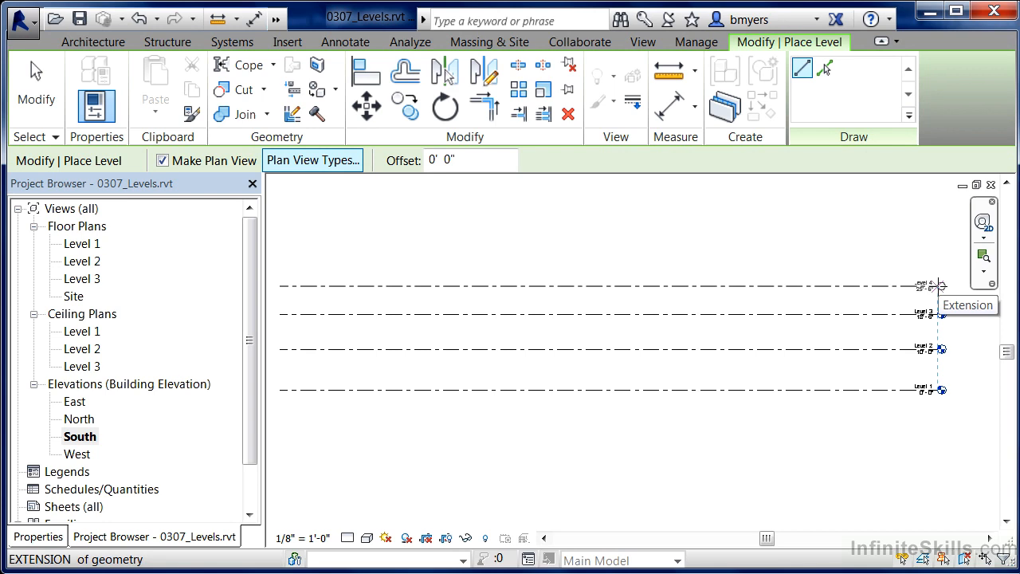
click(941, 286)
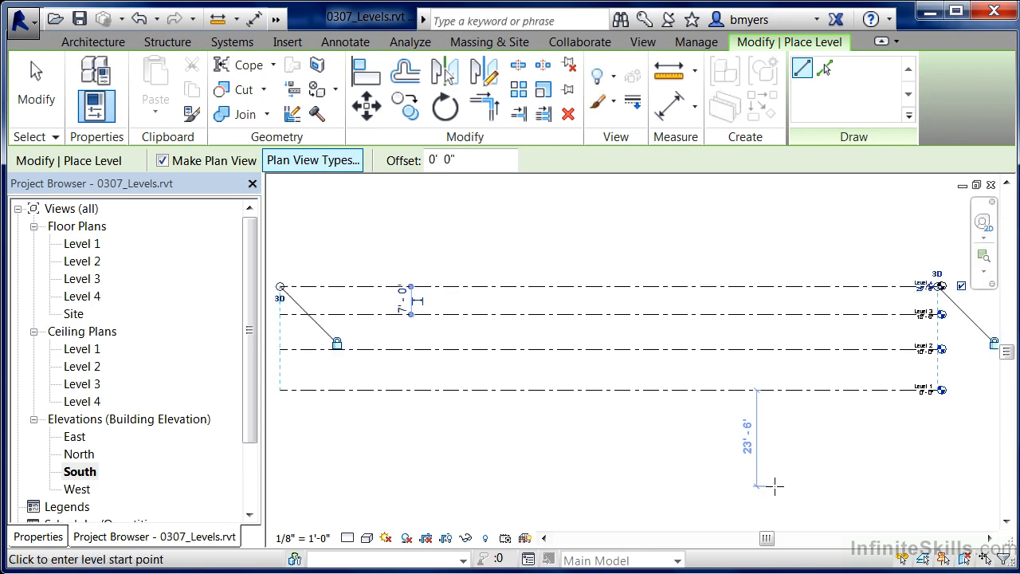
key(Escape)
key(Escape)
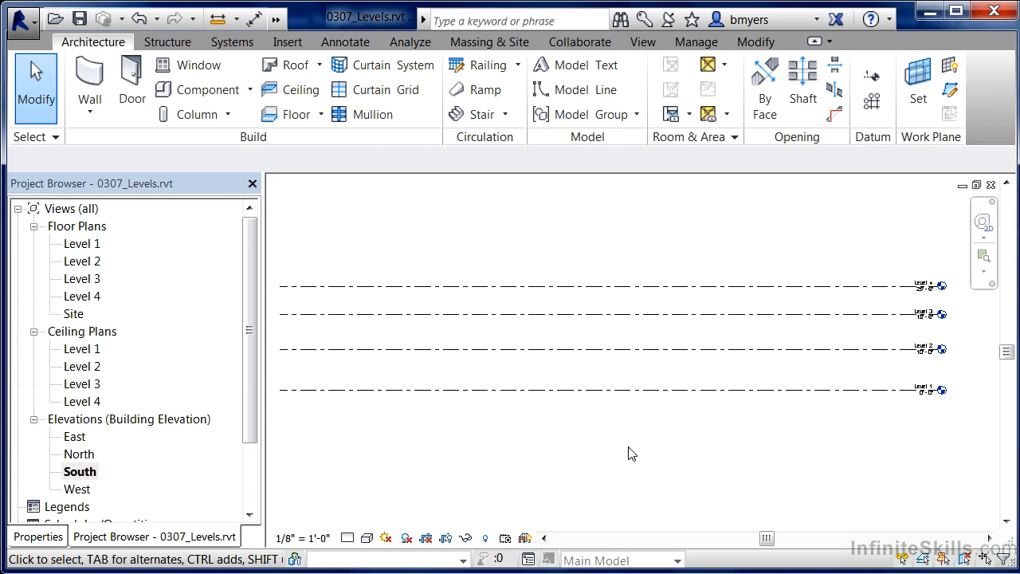
Set the elevation of Level 3 to 20'
scroll(981, 328, up, 2)
scroll(982, 327, up, 3)
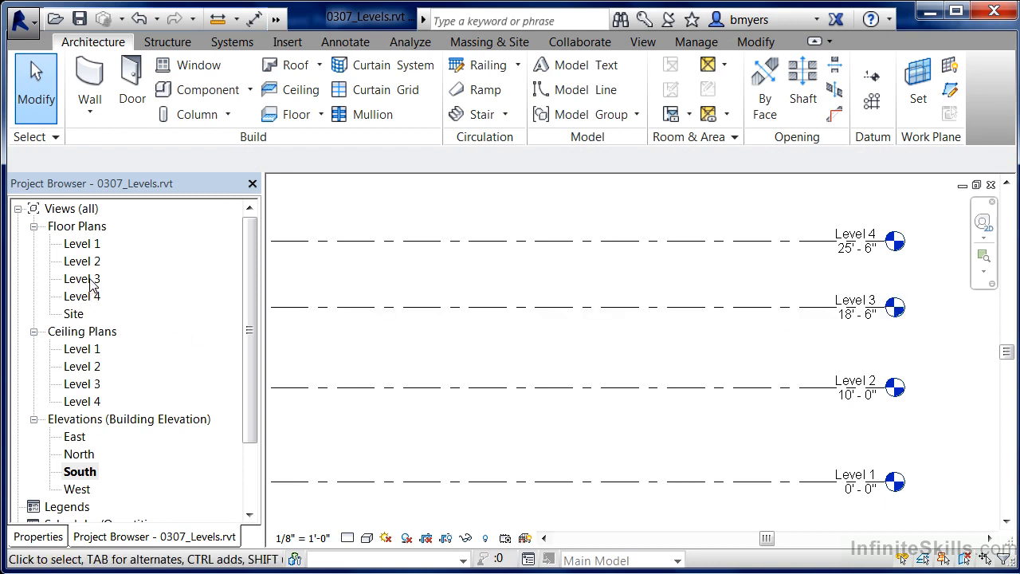
click(853, 322)
click(851, 319)
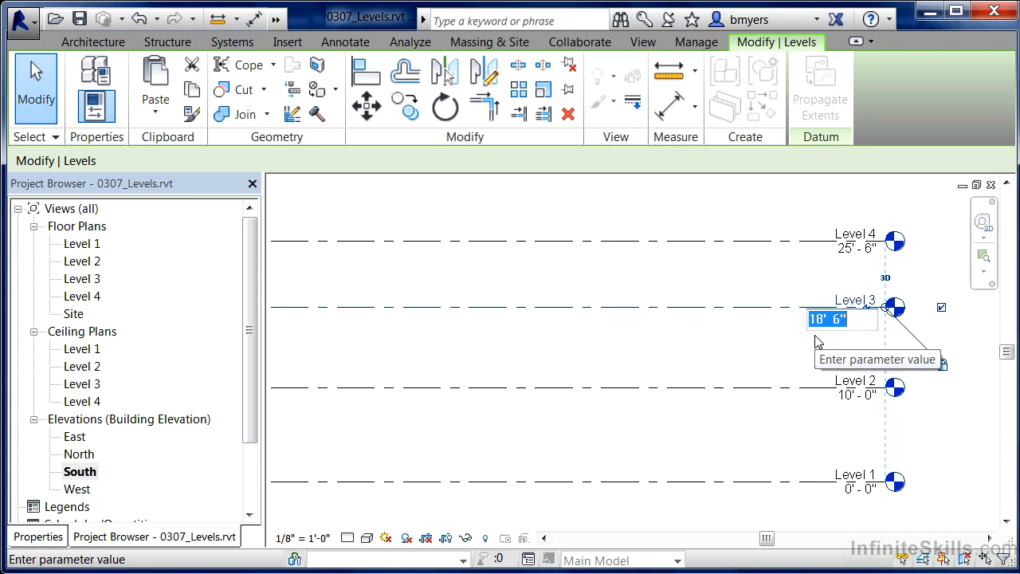
text(20)
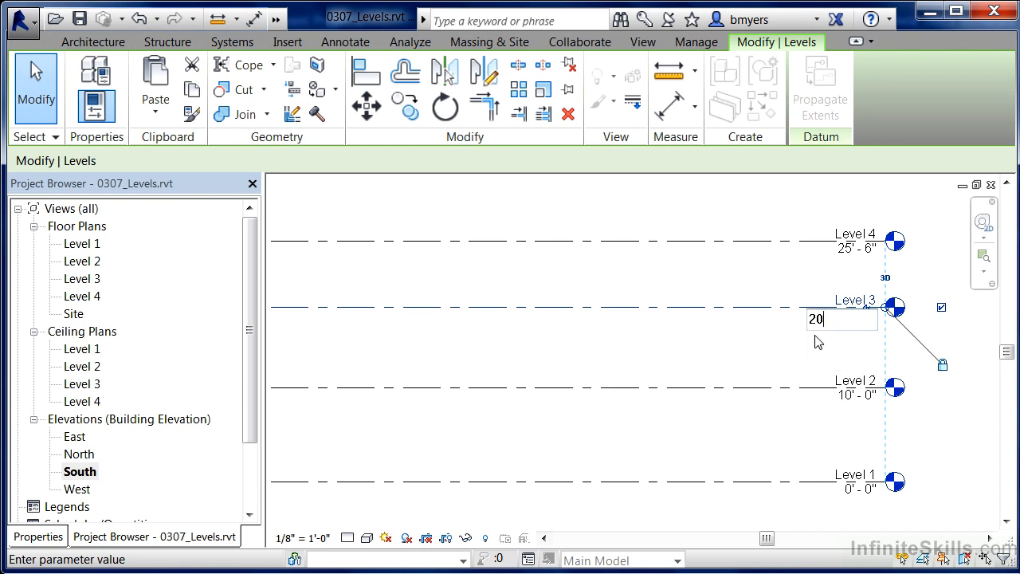
key(Return)
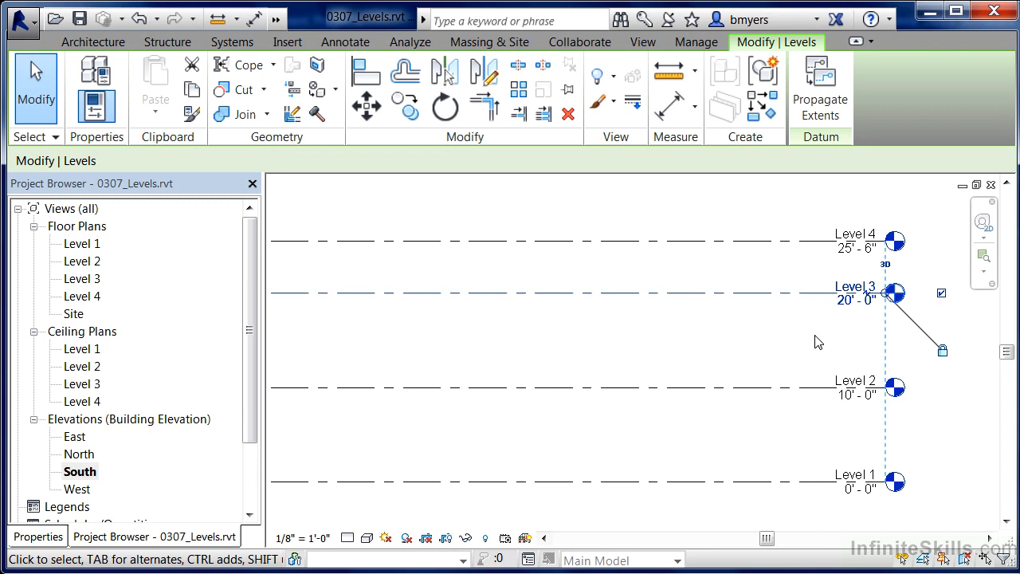
Set the elevation of Level 4 to 30' and deselect the level
click(808, 223)
click(821, 247)
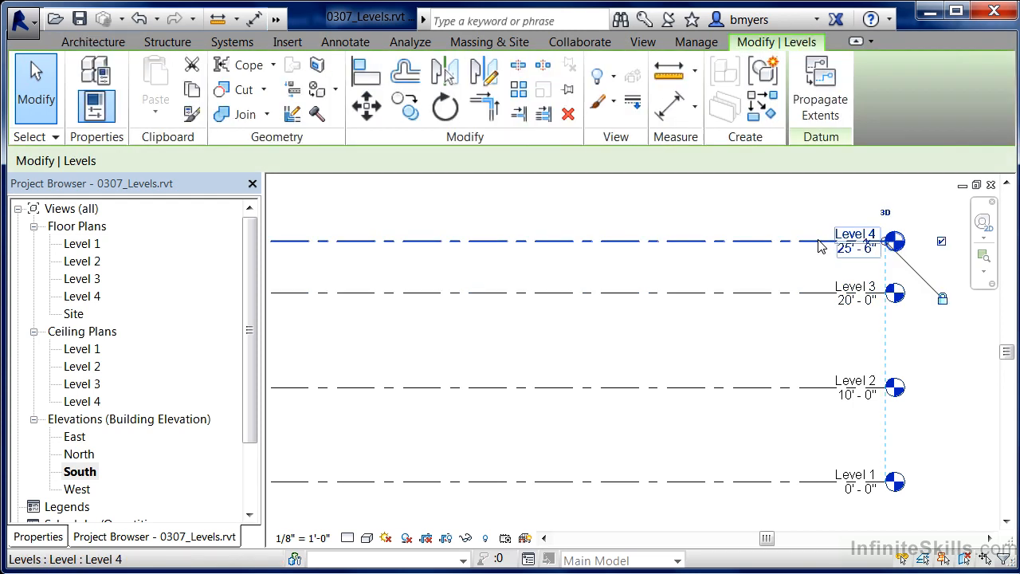
click(850, 253)
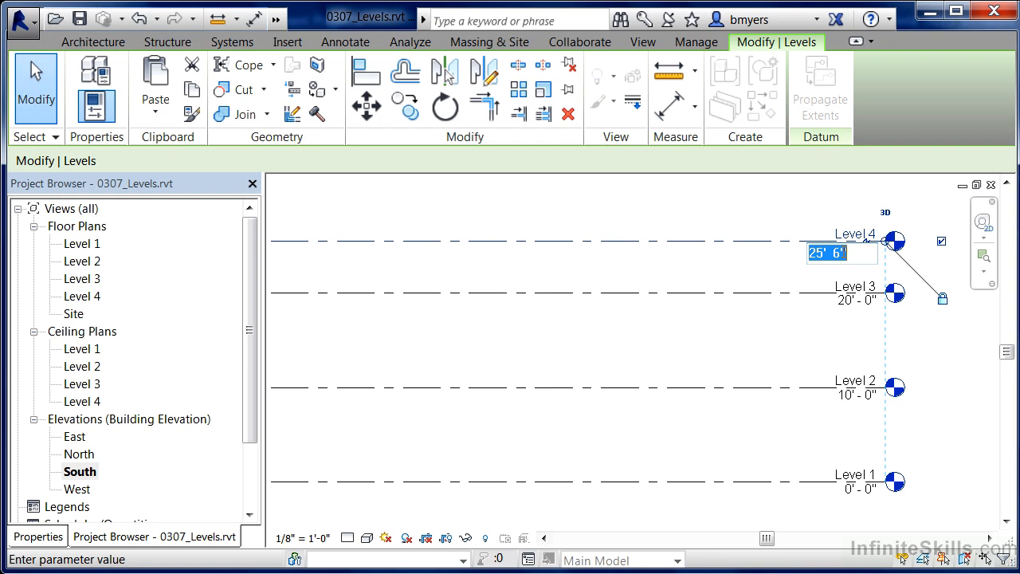
text(30)
key(Return)
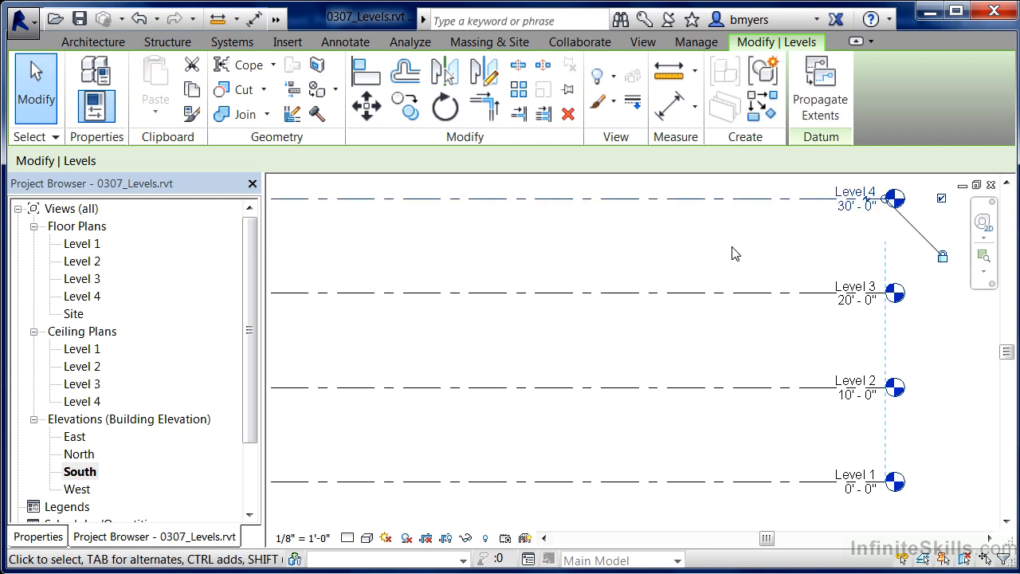
key(Escape)
Copy Level 4 vertically upward by about 1'-6" to make another level
scroll(735, 254, down, 3)
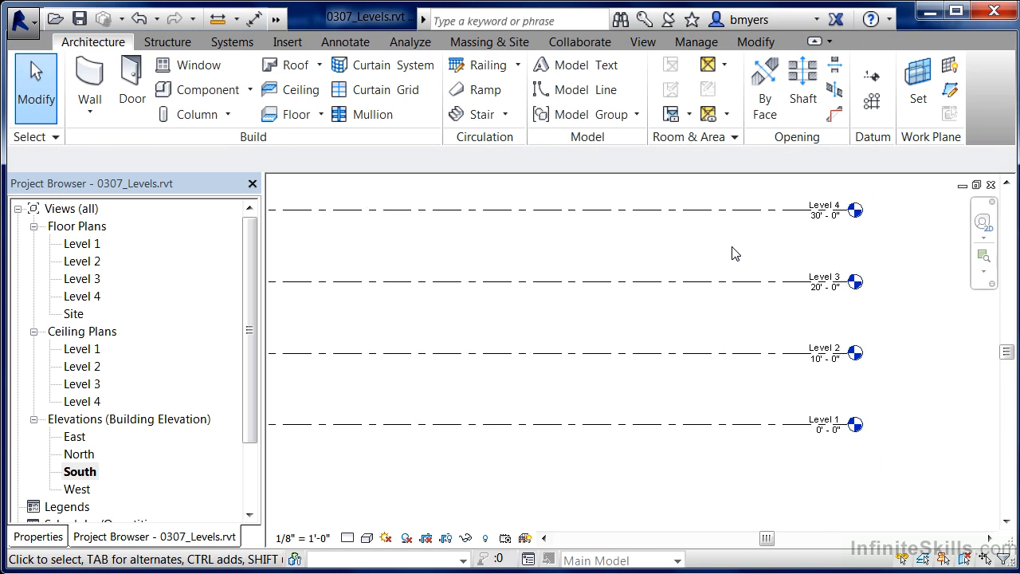
middle_drag(734, 250, 752, 287)
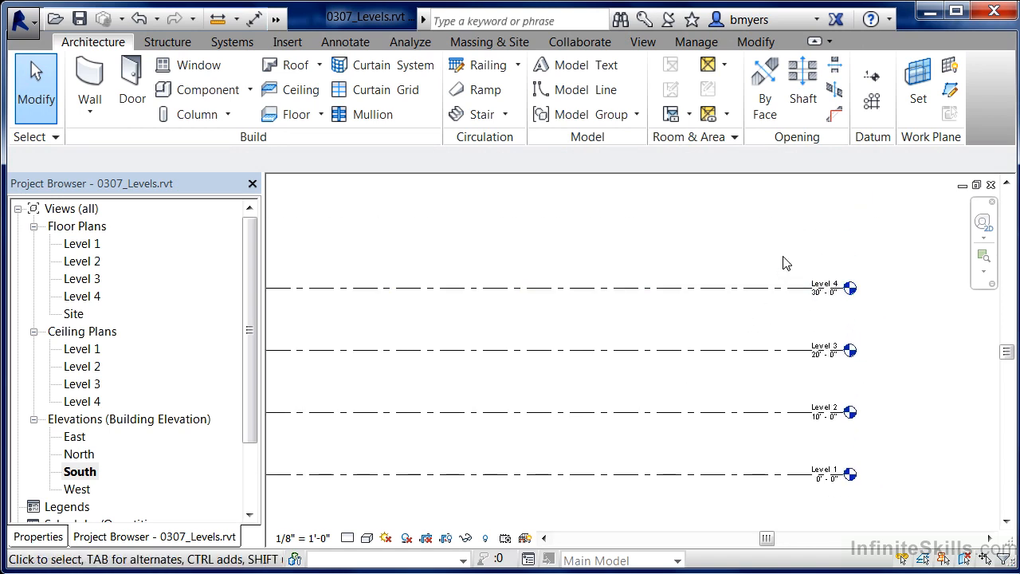
scroll(783, 262, up, 1)
scroll(783, 271, up, 1)
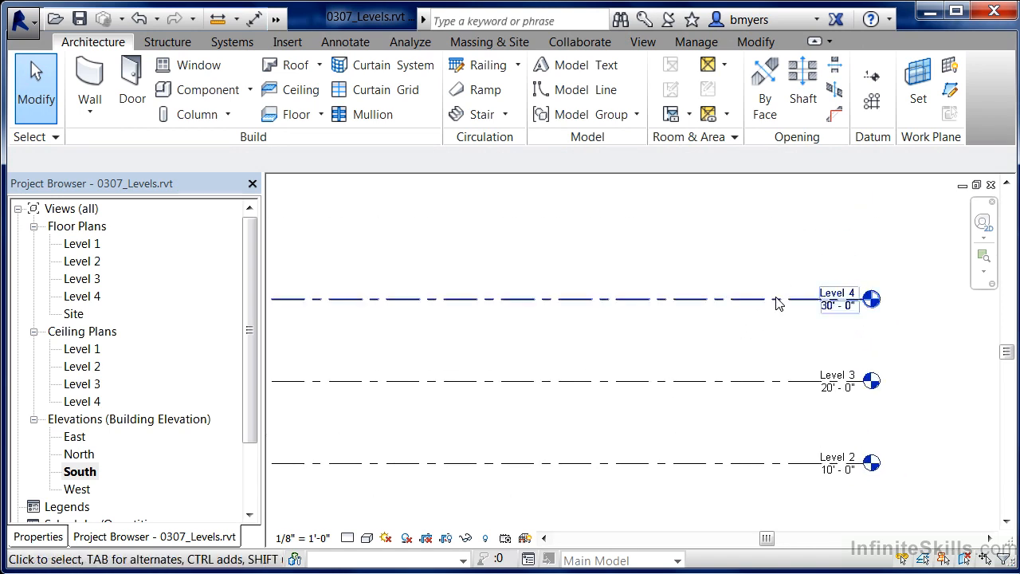
click(774, 299)
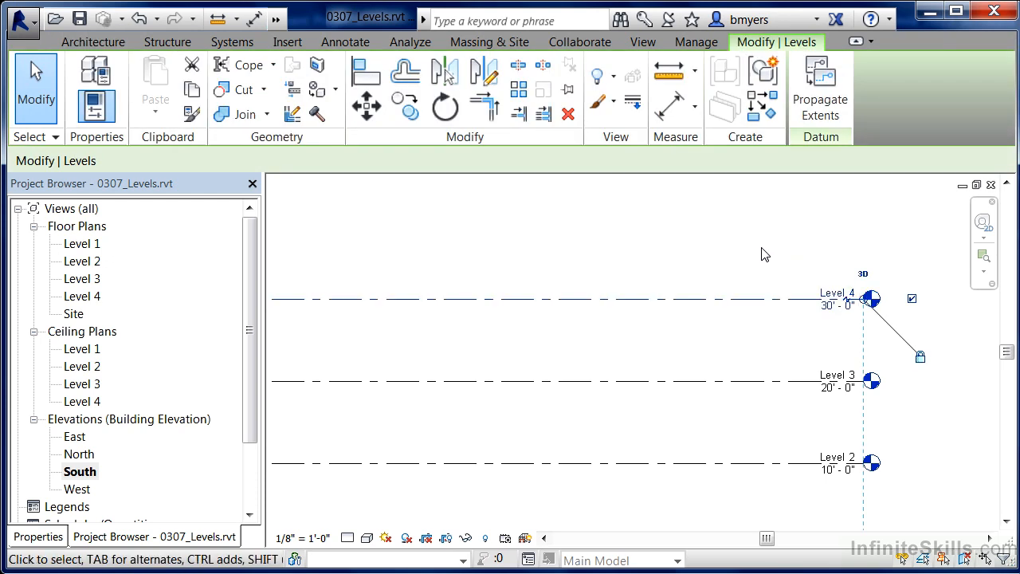
click(414, 113)
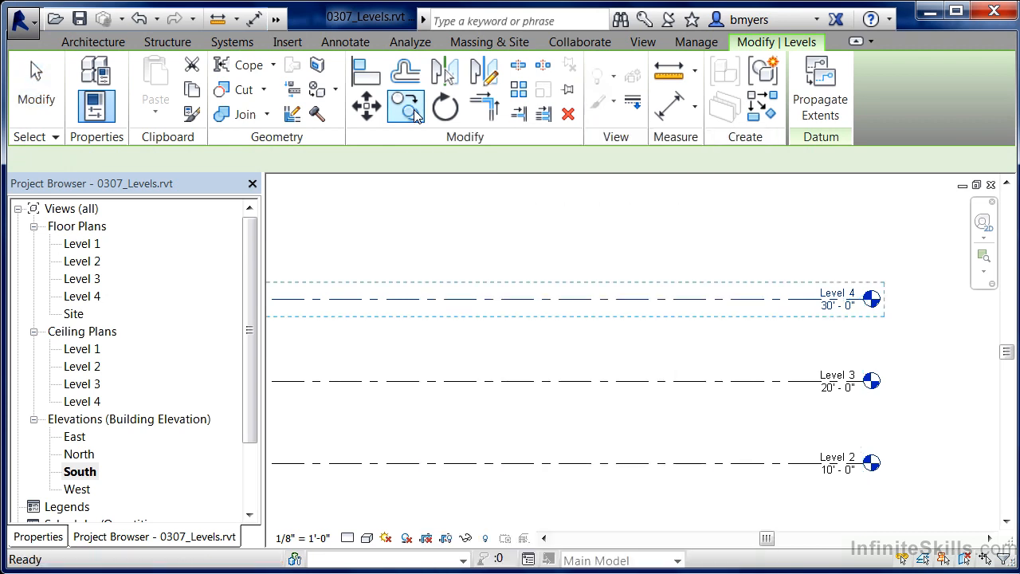
click(681, 300)
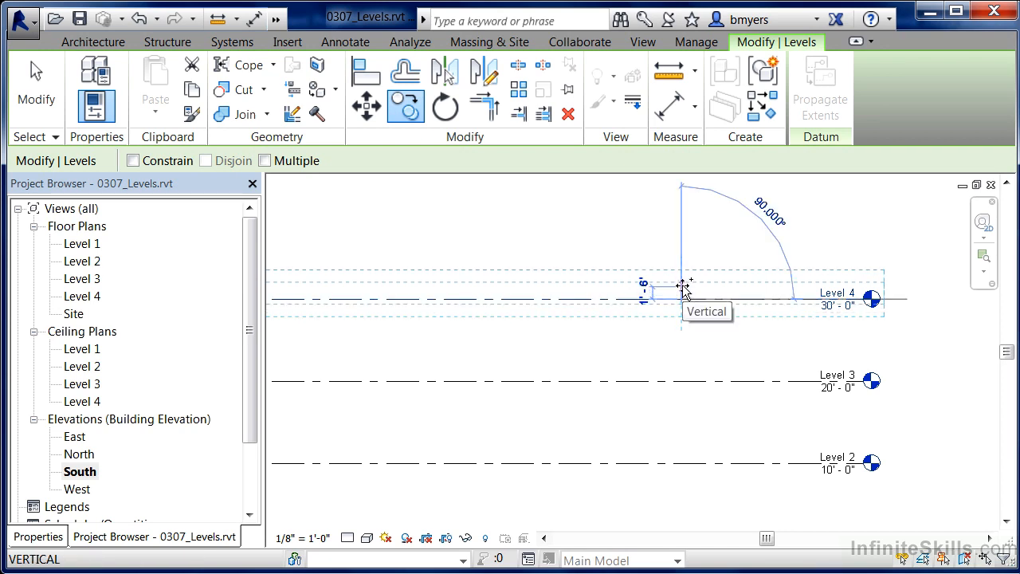
click(683, 288)
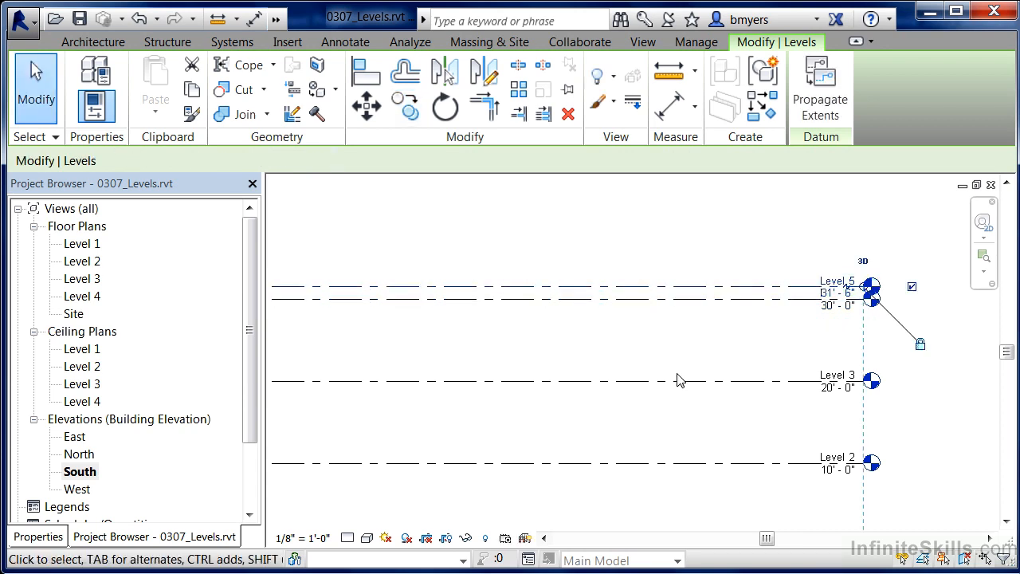
key(Escape)
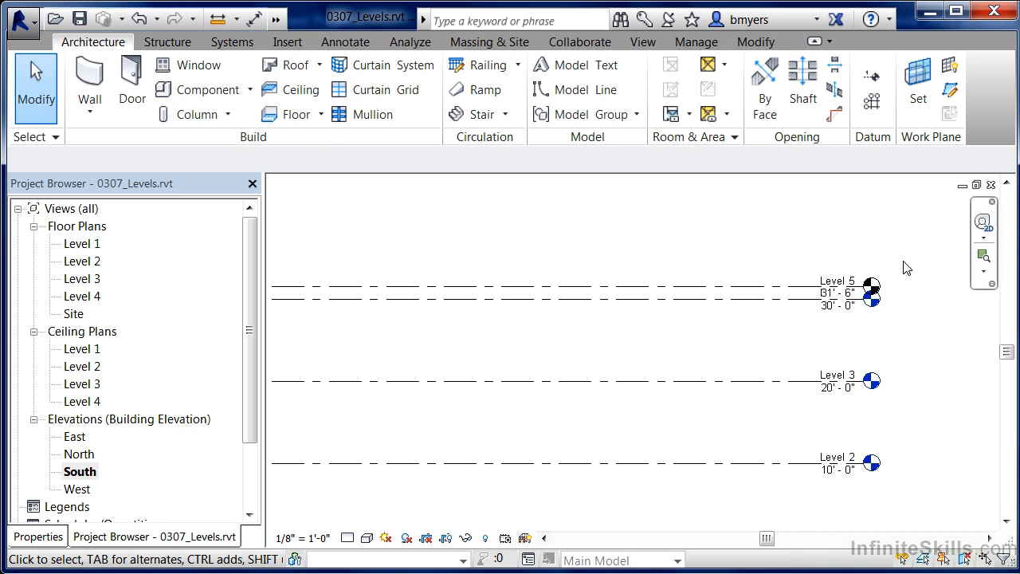
Create a floor plan view for Level 5, keeping existing views from being duplicated
scroll(893, 298, up, 5)
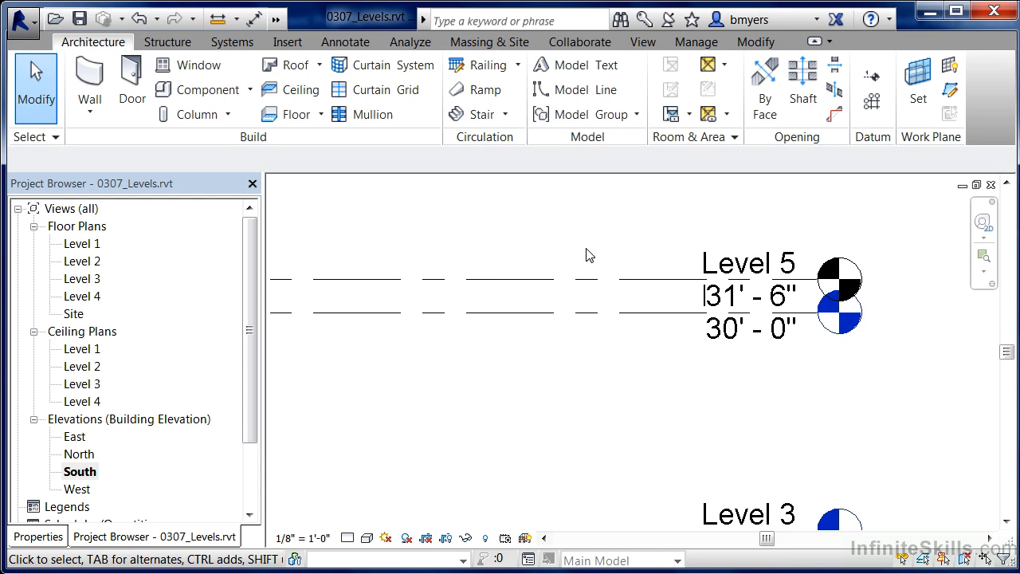
click(643, 43)
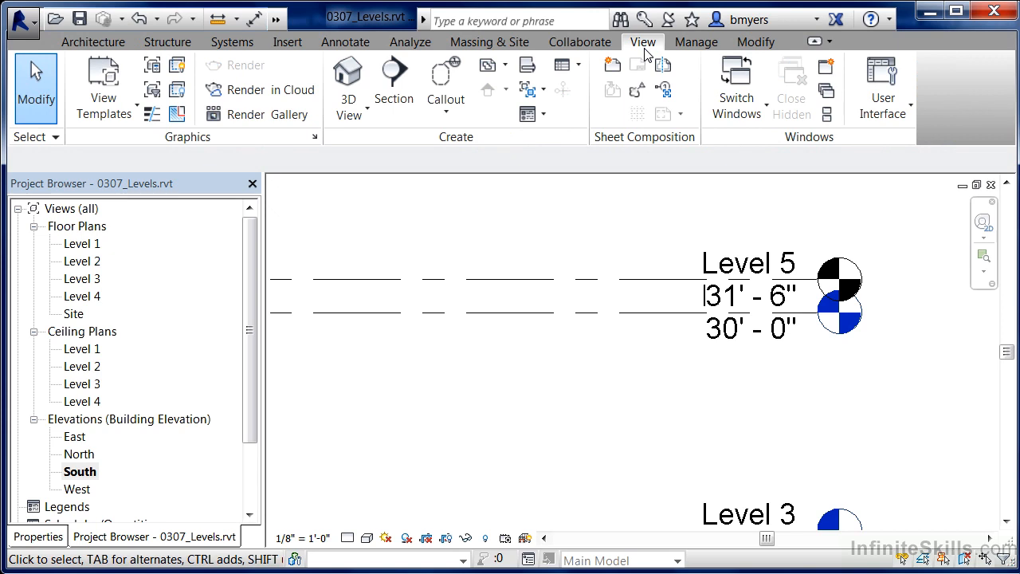
click(507, 66)
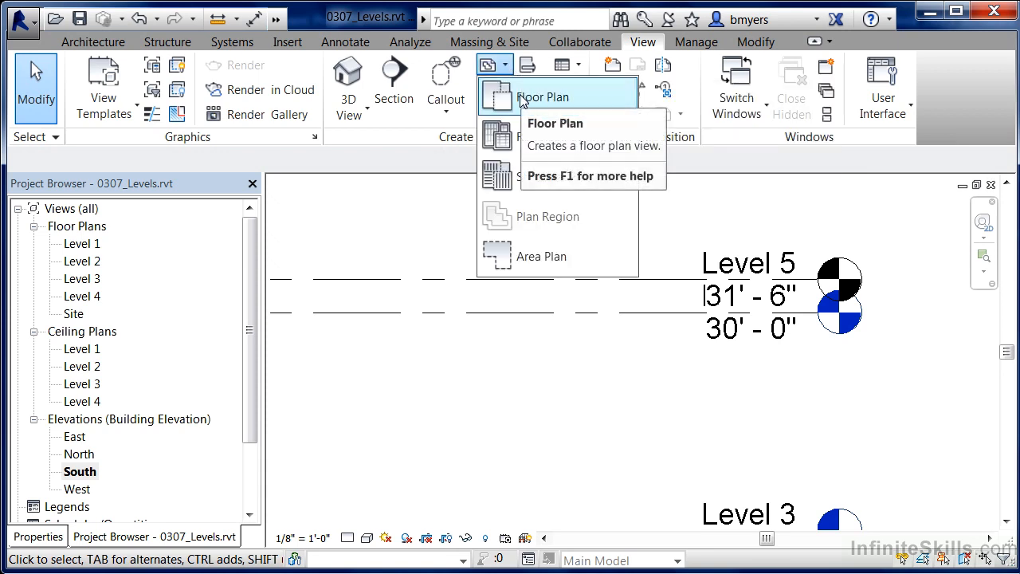
click(522, 98)
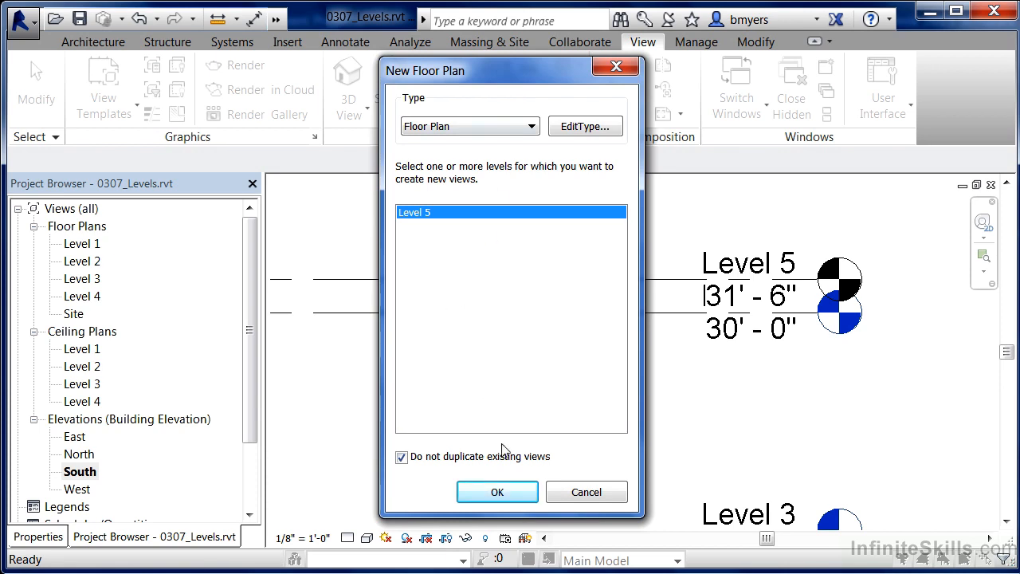
click(498, 492)
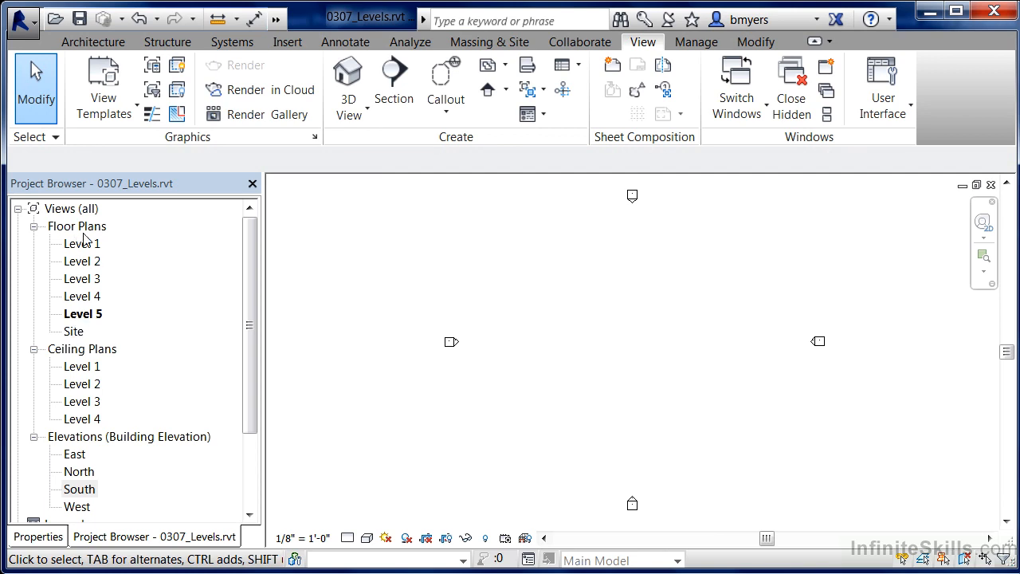
Create a reflected ceiling plan view for Level 5 and close that view
click(496, 66)
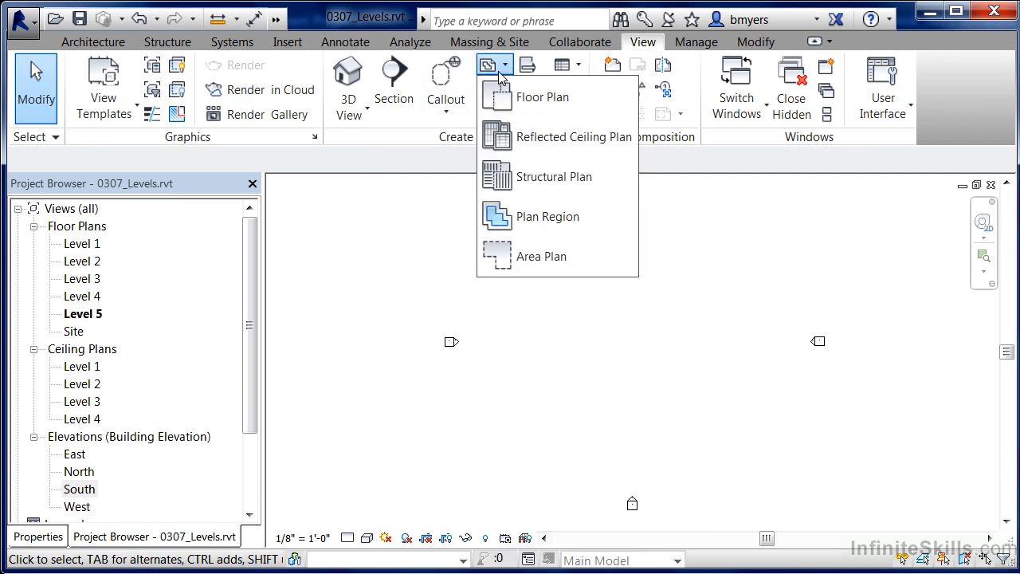
click(497, 140)
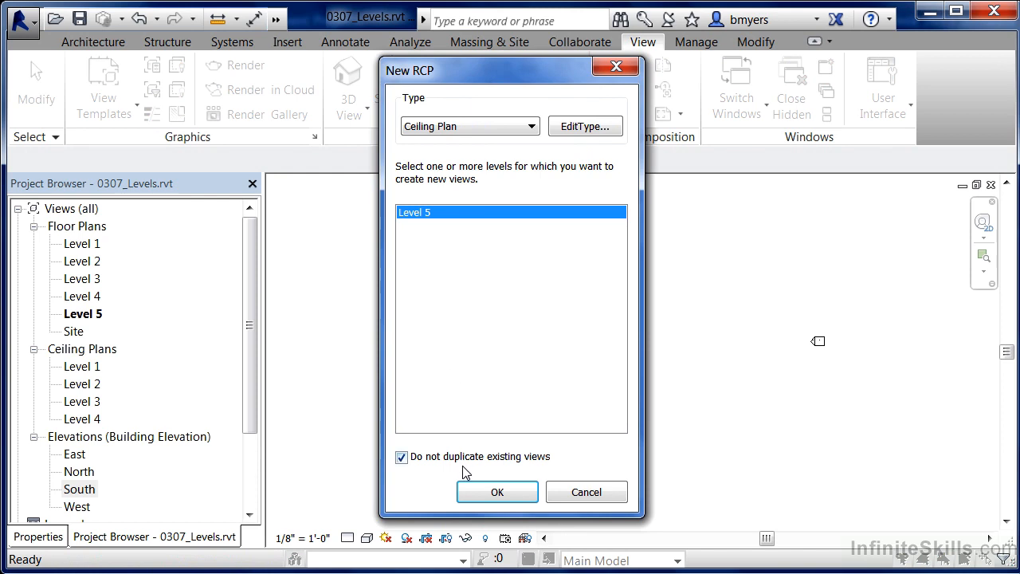
click(491, 491)
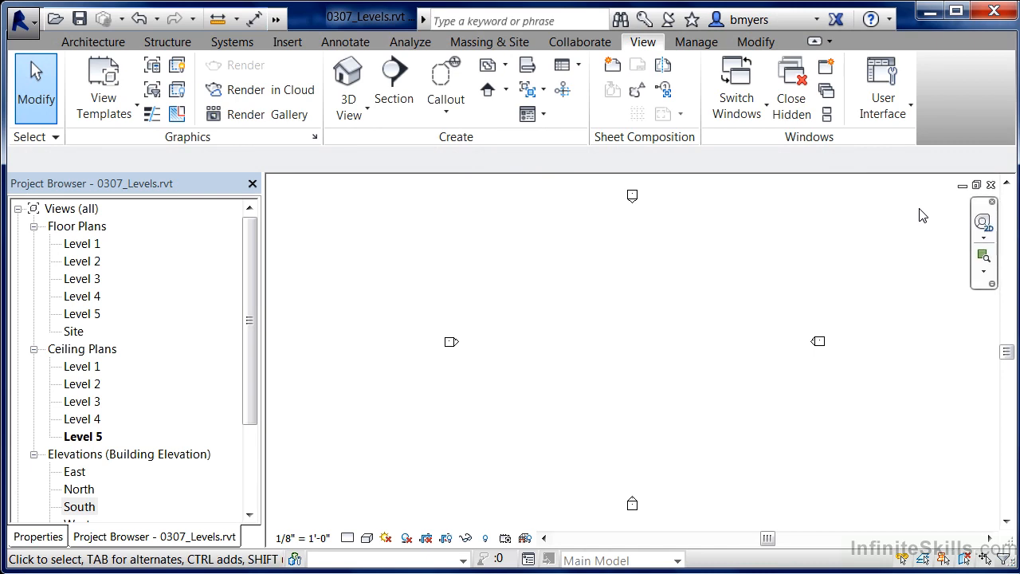
click(991, 186)
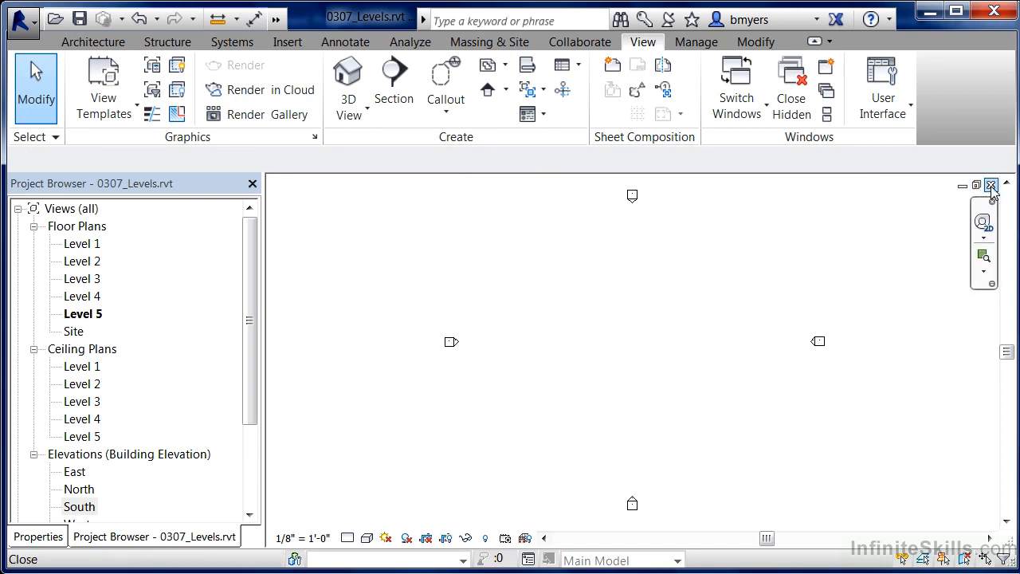
Close the Level 5 floor plan view and select the Level 5 line in the South elevation
click(992, 185)
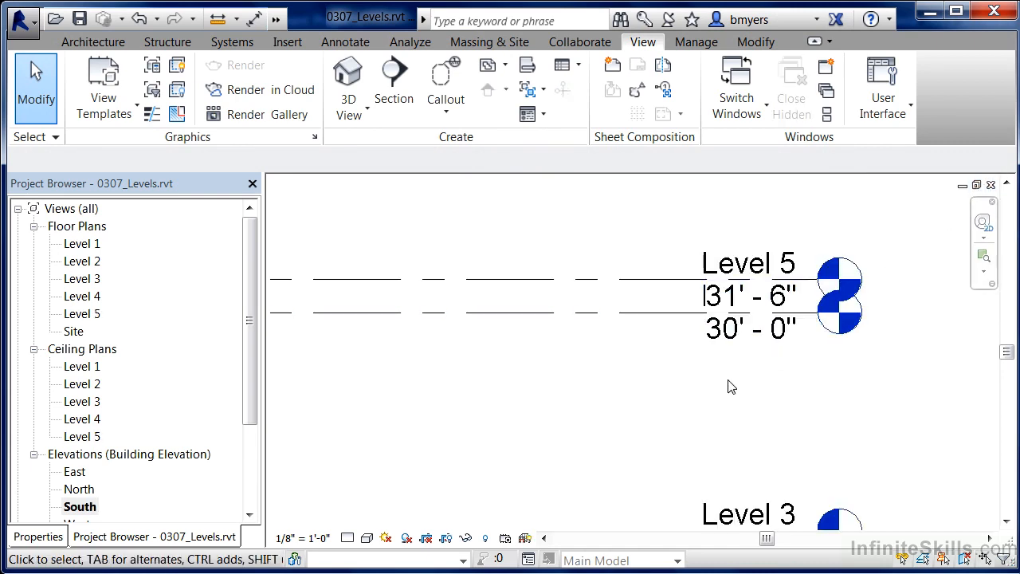
click(661, 279)
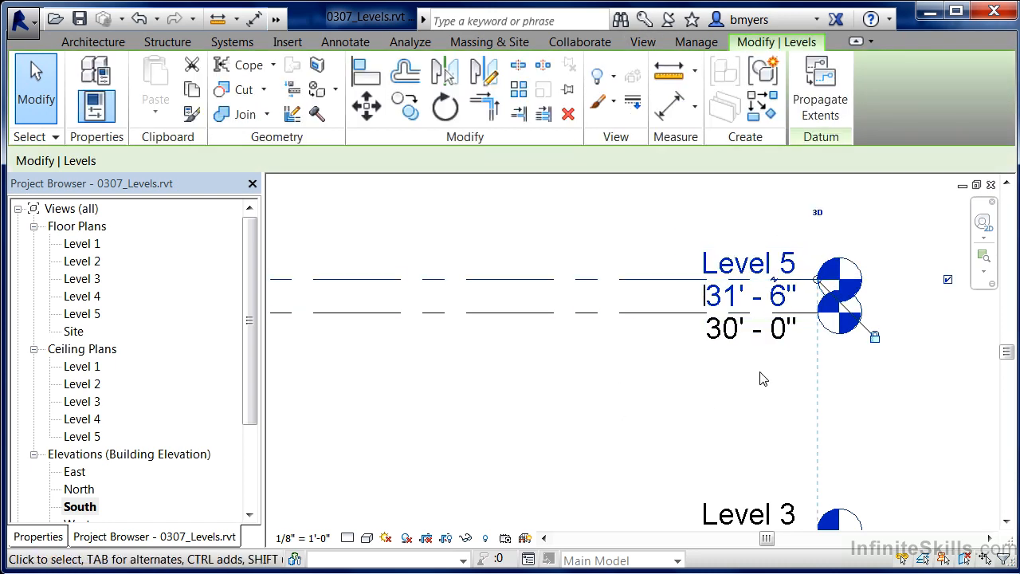
Hide the level head of Level 5 and show it again
click(948, 281)
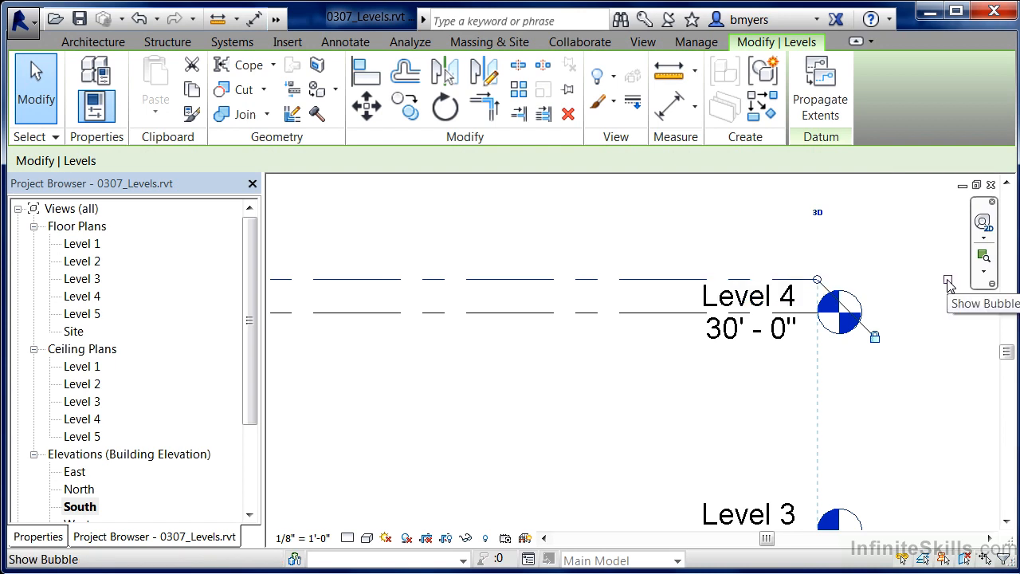
click(948, 281)
click(948, 280)
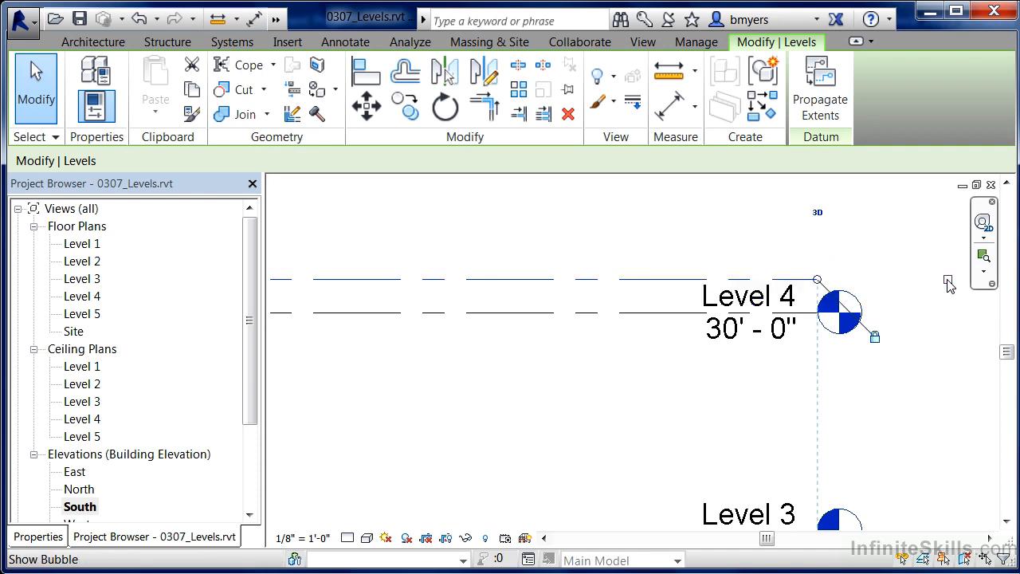
click(948, 281)
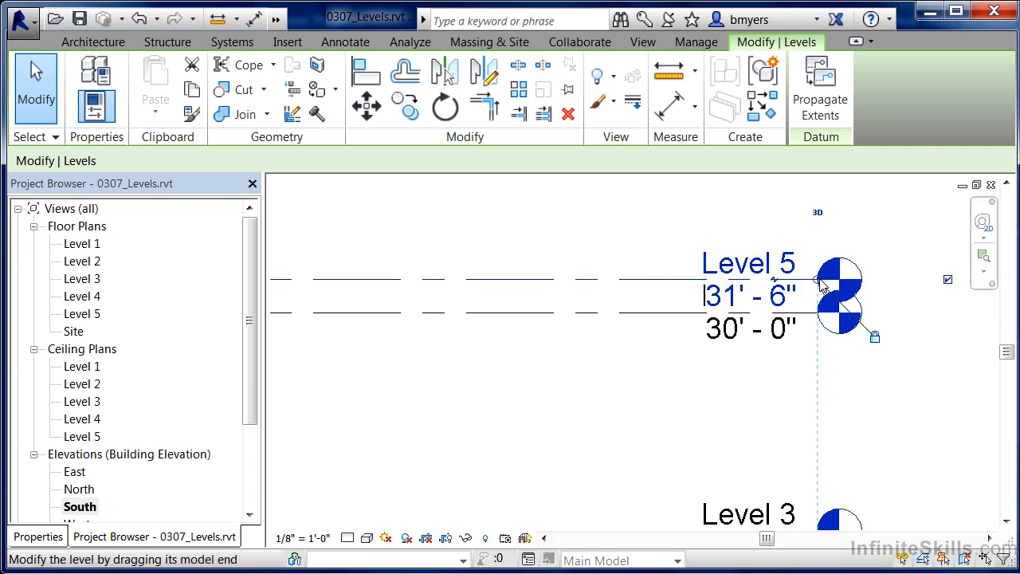
Add an elbow to the Level 5 line and reshape it so its head sits clear above Level 4's
click(772, 289)
drag(777, 324, 789, 233)
drag(708, 272, 667, 277)
drag(787, 239, 674, 234)
click(670, 379)
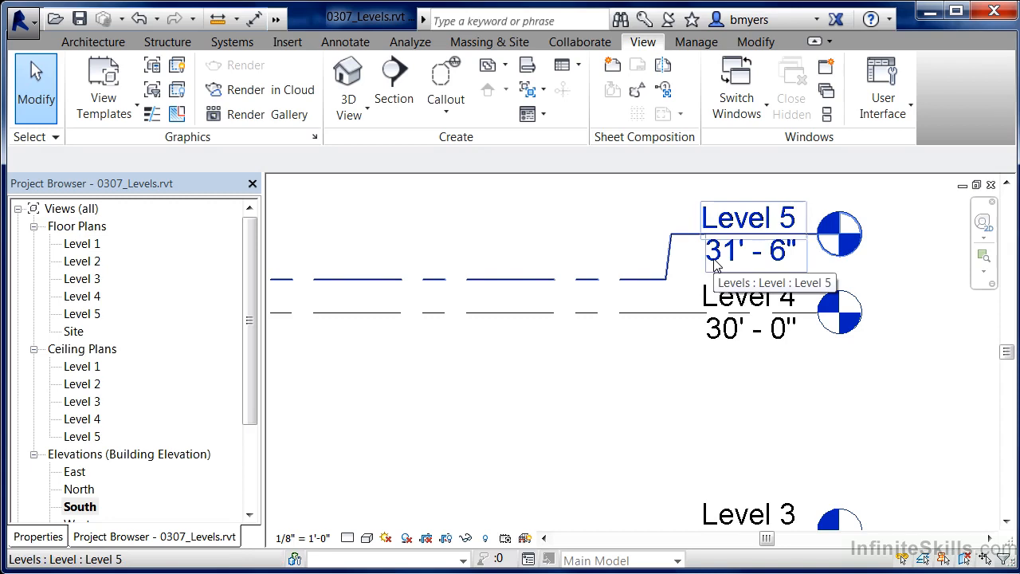
Set the elevation of Level 5 to 33' and deselect the level
click(637, 279)
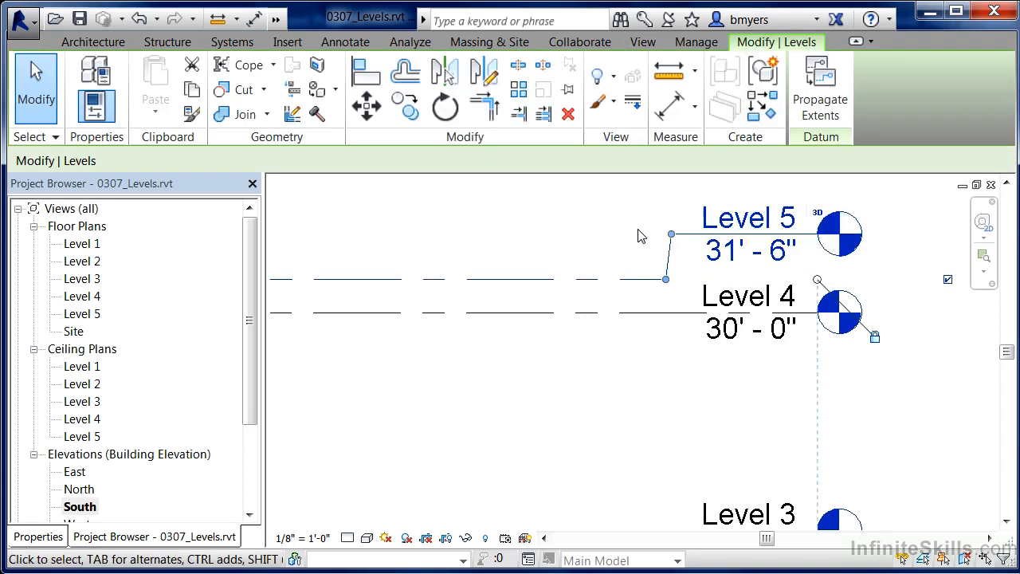
click(715, 264)
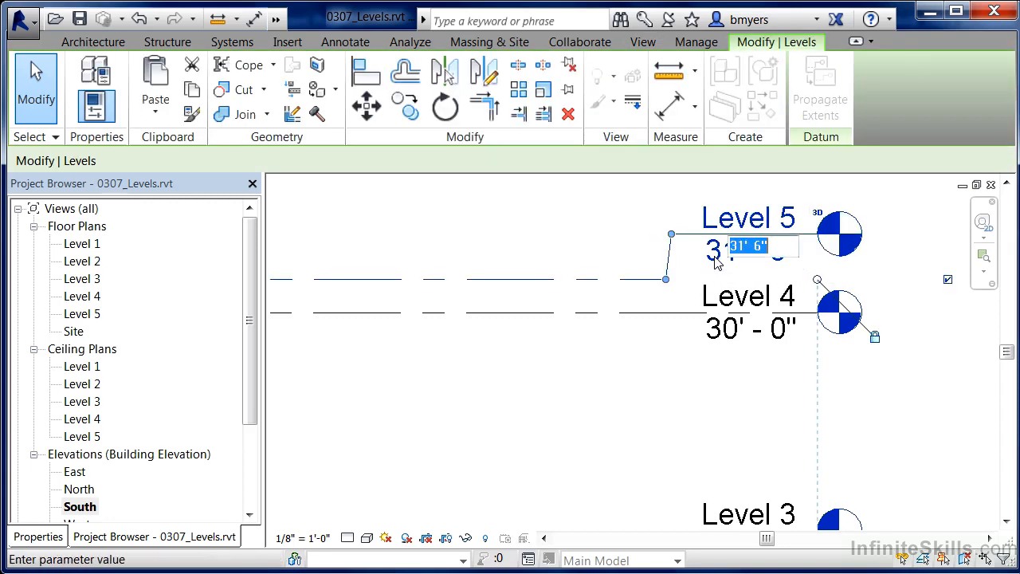
text(33)
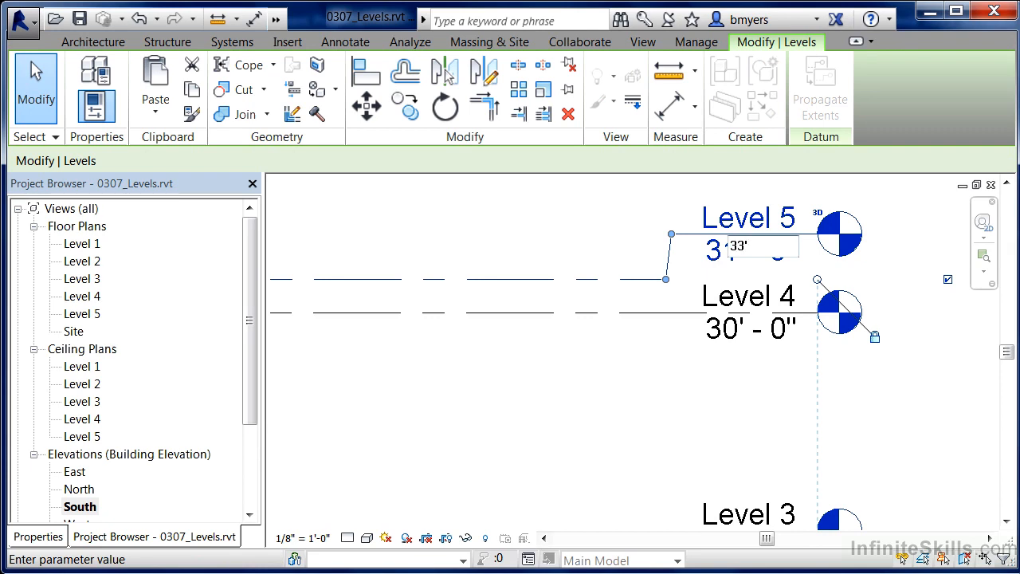
key(Return)
click(638, 381)
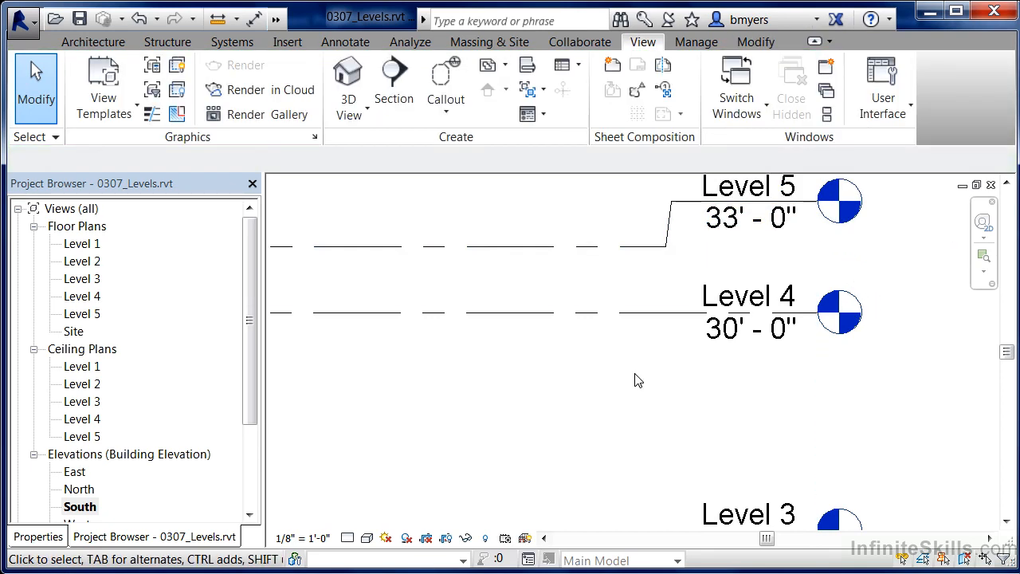
Straighten the Level 5 line by moving its elbow back in line with the level, and deselect it
click(691, 209)
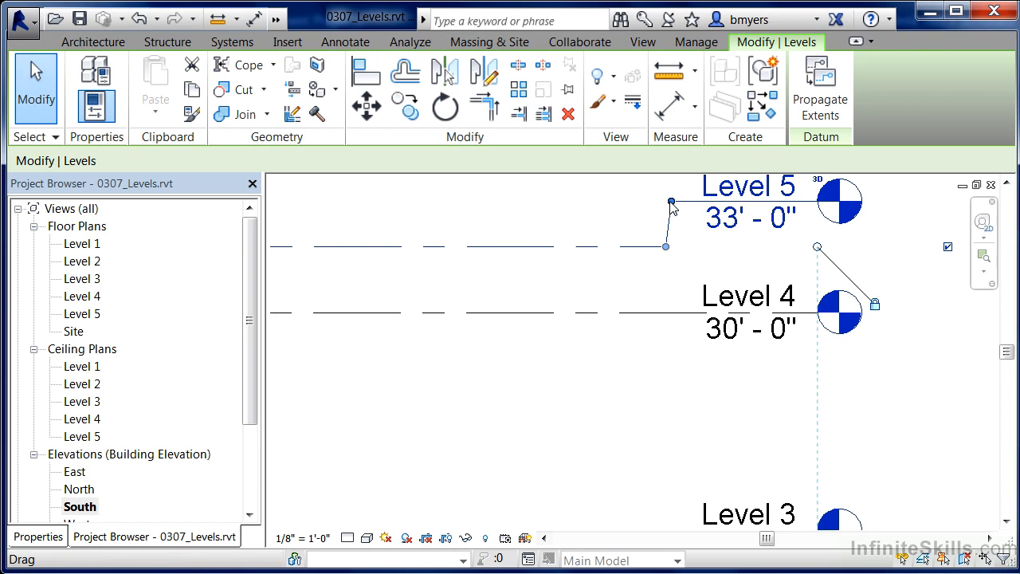
drag(671, 203, 688, 245)
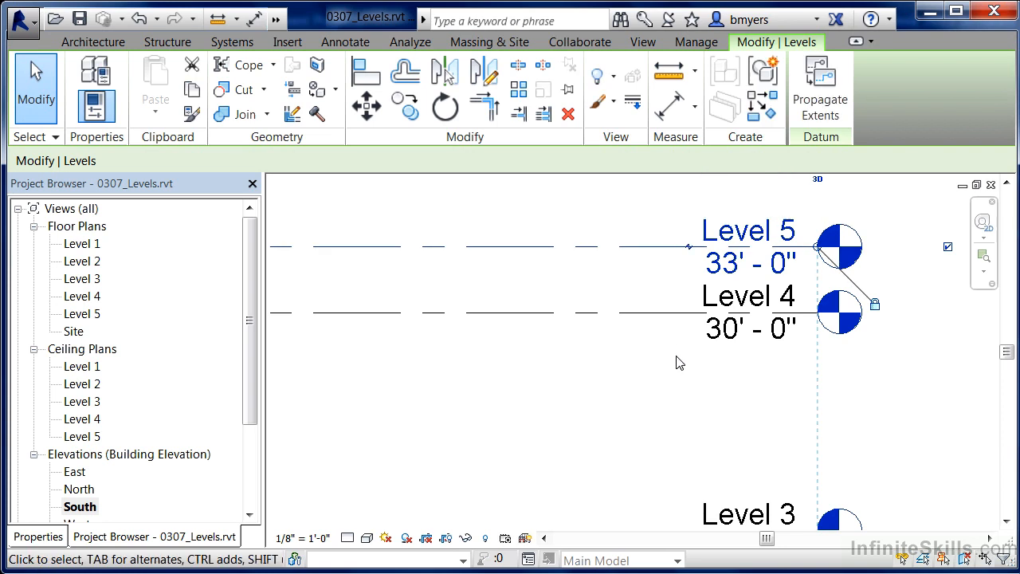
click(676, 397)
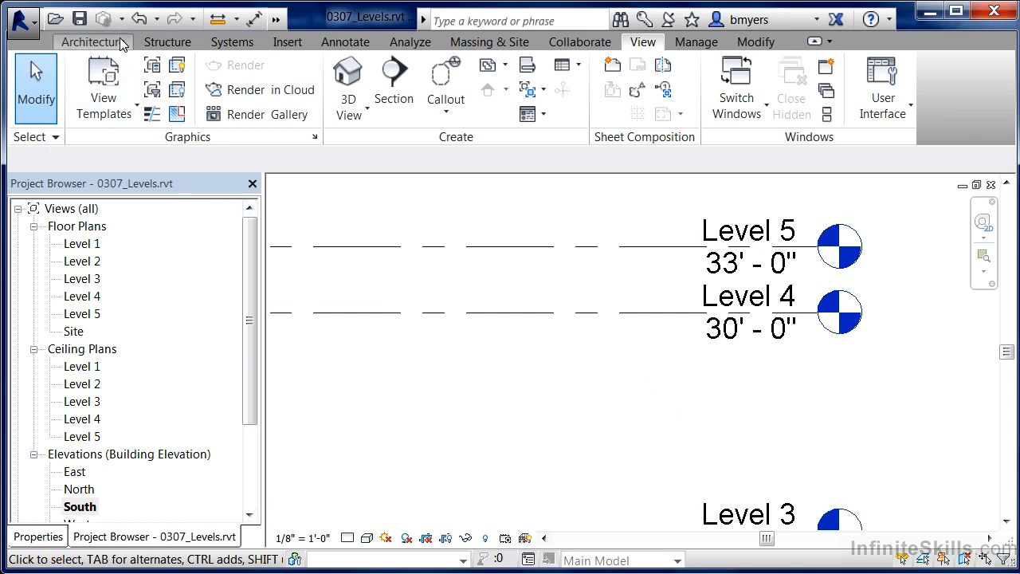
Display the architecture tools containing the datum commands
click(95, 41)
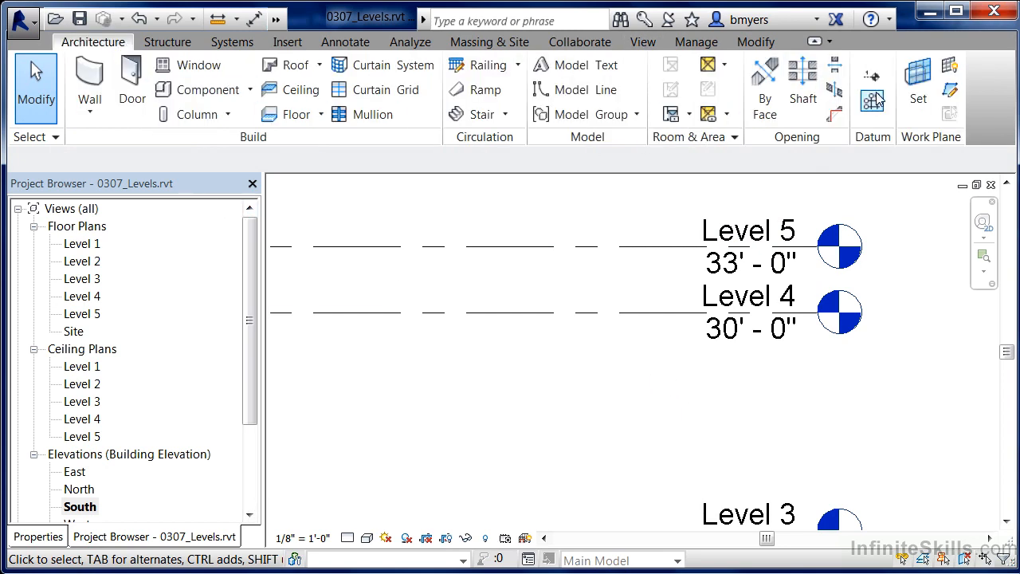